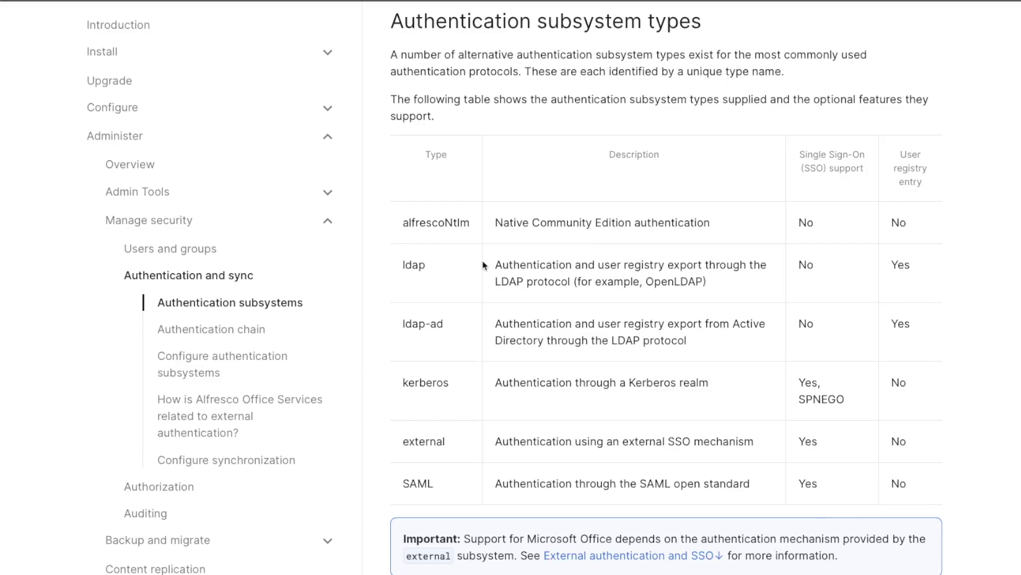
- Scroll through the Authentication subsystem types table comparing SSO and user registry support
scroll(559, 311, "down", 1)
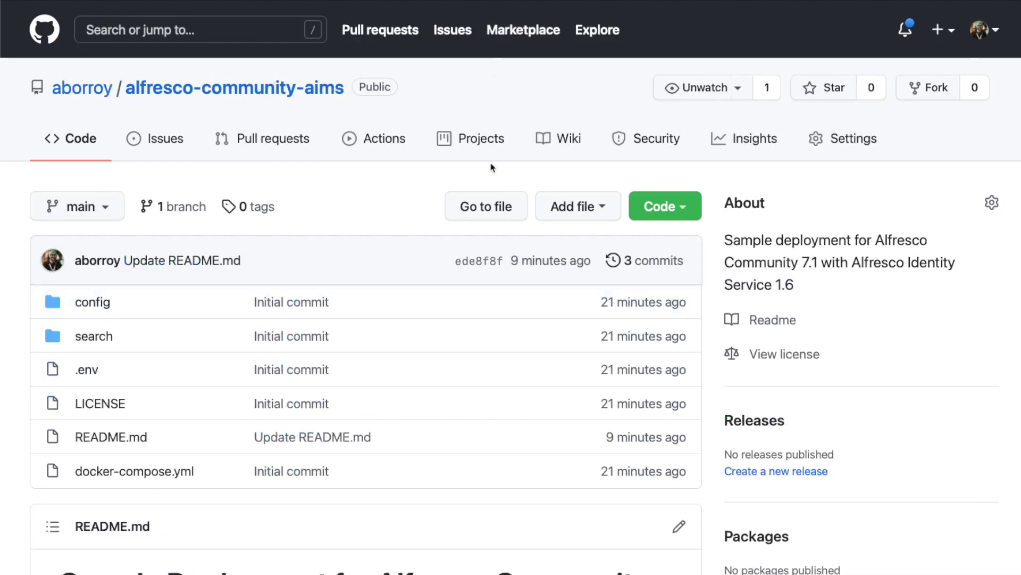
- Scroll the alfresco-community-aims README past the Docker Compose files to the Service URLs list
scroll(429, 322, "down", 5)
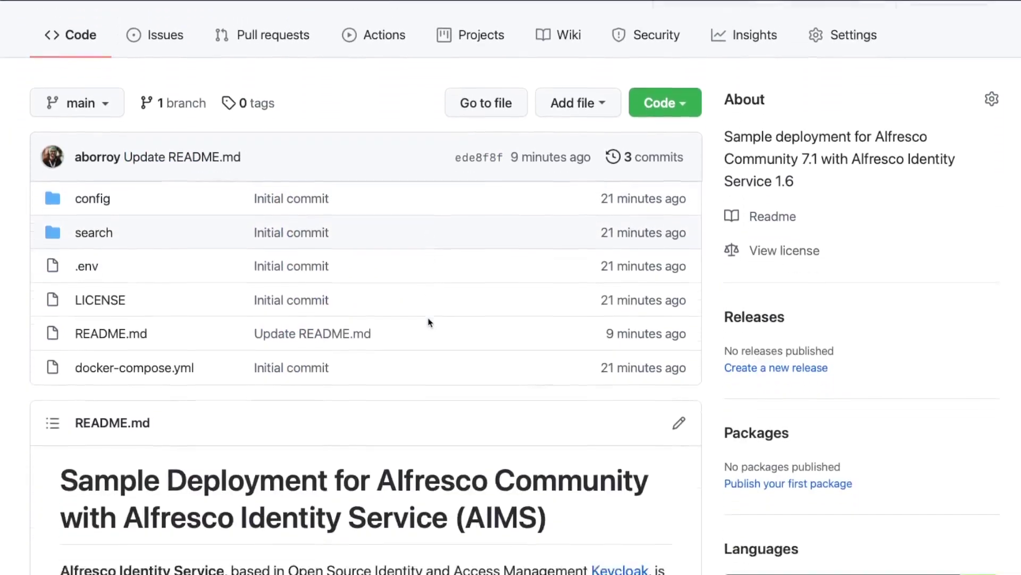
scroll(429, 321, "down", 8)
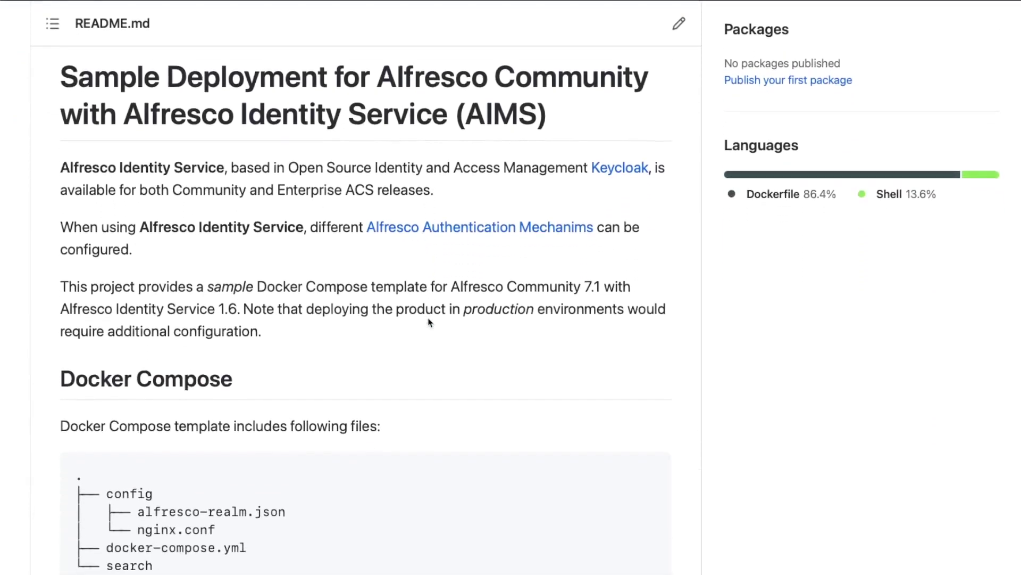
scroll(429, 323, "down", 1)
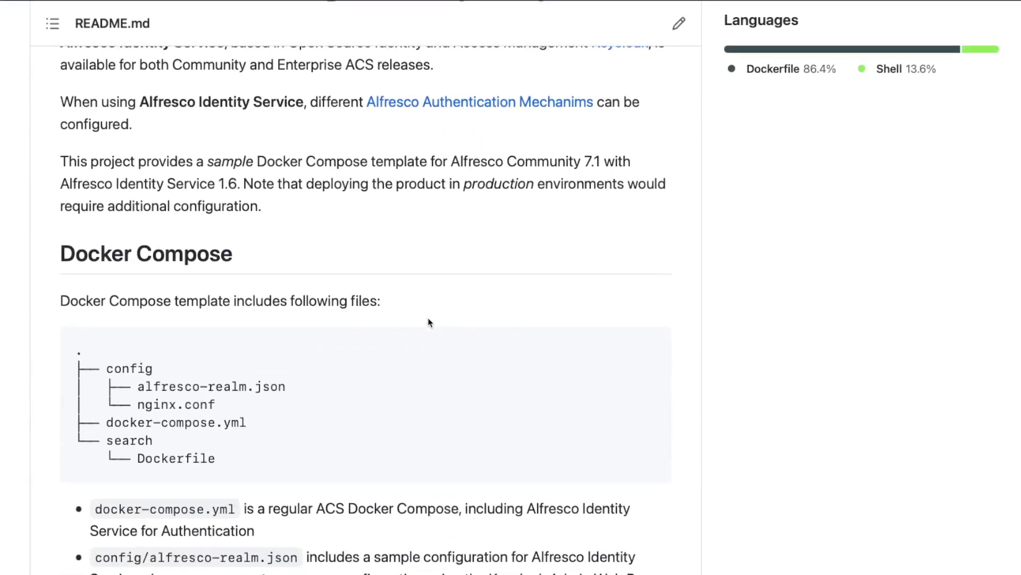
scroll(425, 322, "down", 20)
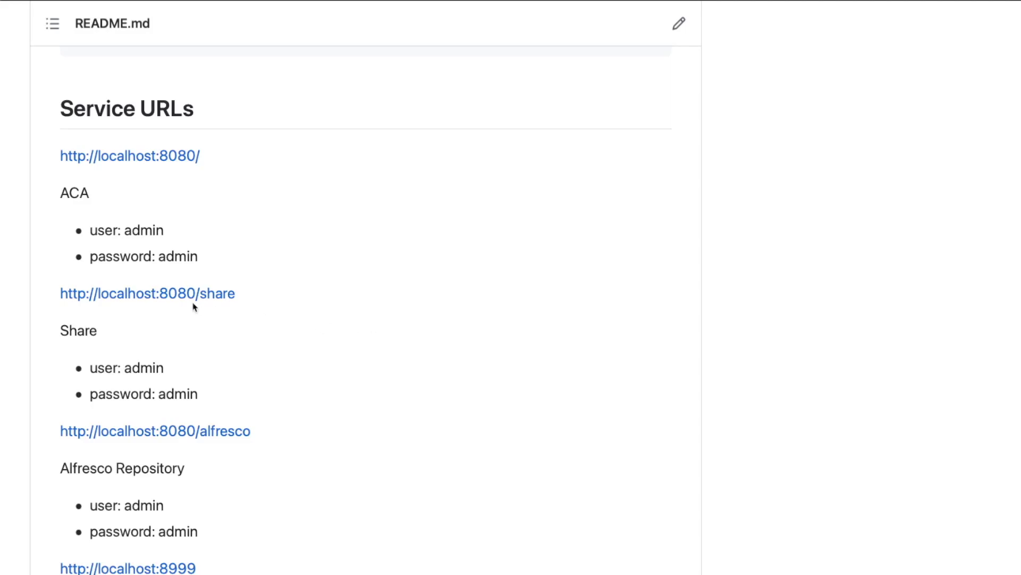
scroll(195, 307, "down", 1)
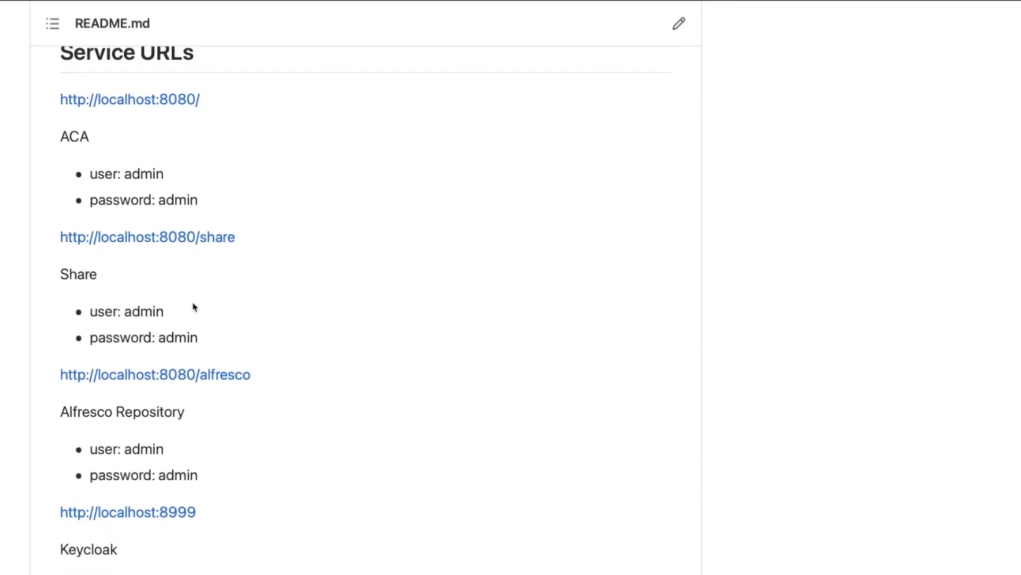
scroll(194, 307, "down", 3)
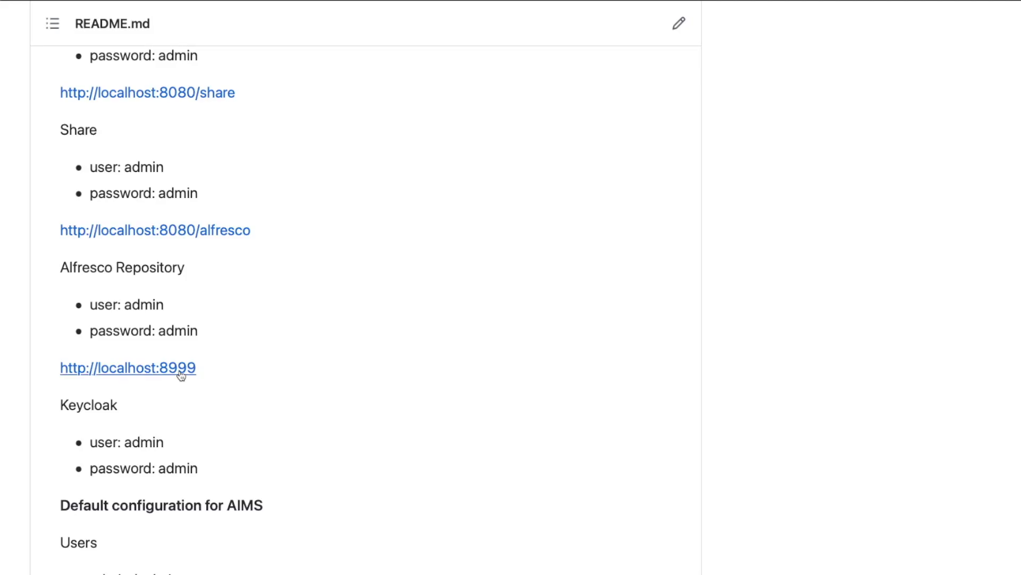
scroll(181, 375, "down", 6)
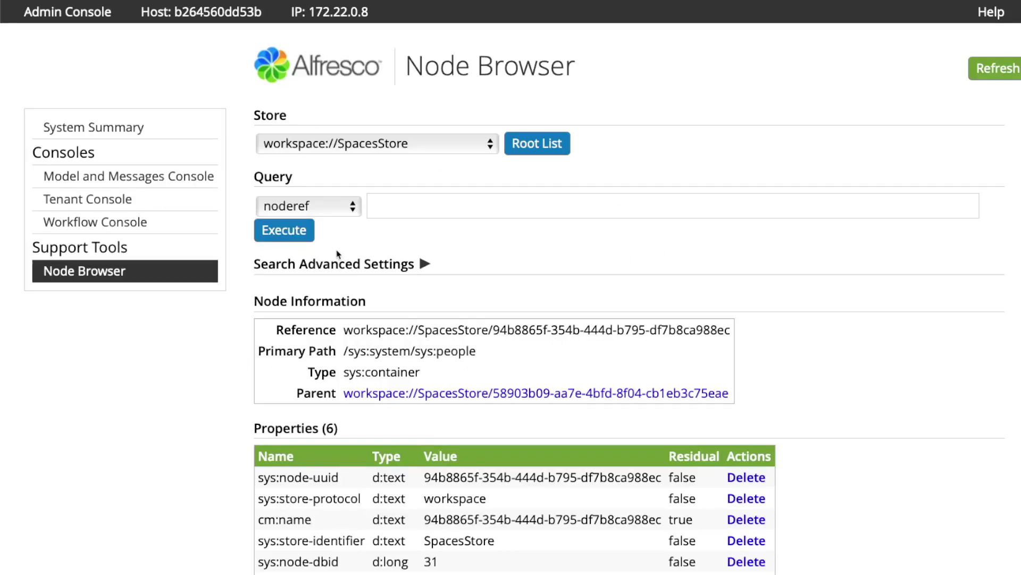
- Highlight the sys:people node's primary path and scroll down to its four child user nodes
scroll(378, 249, "down", 3)
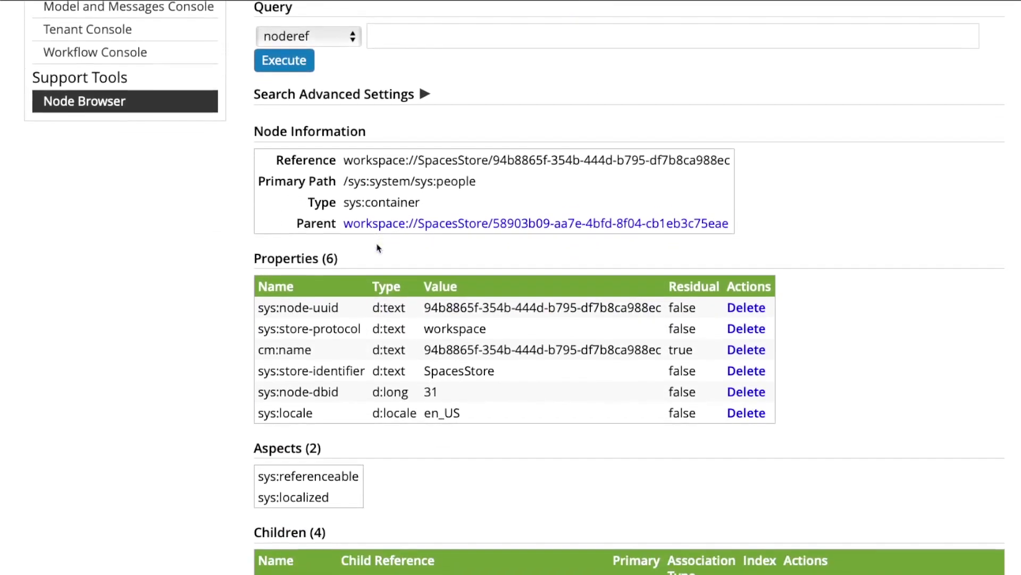
left_click_drag(342, 182, 491, 190)
left_click(492, 191)
scroll(491, 190, "down", 7)
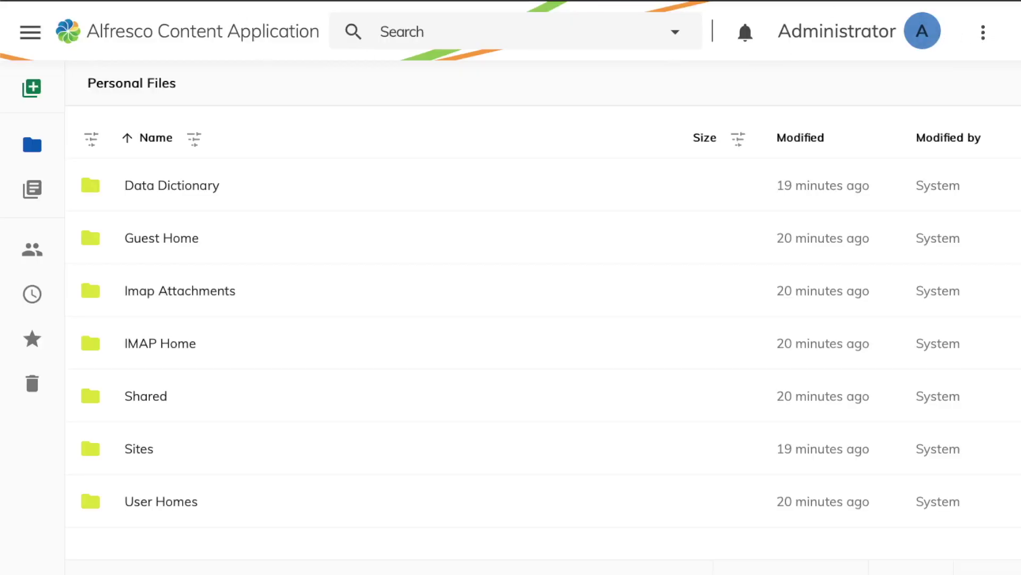
left_click(587, 1)
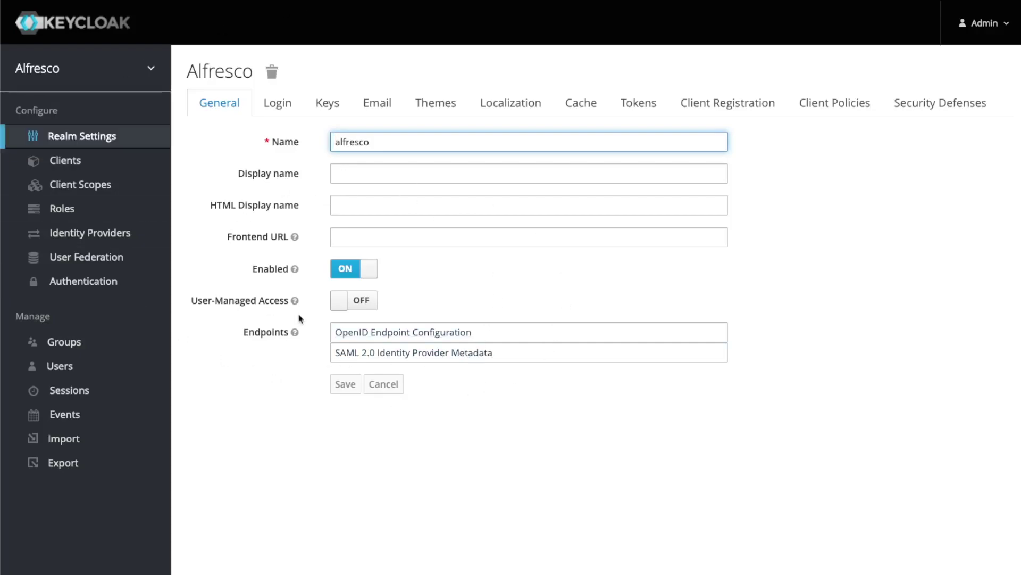
- List all Alfresco realm users in Keycloak, showing the admin and test accounts
left_click(58, 341)
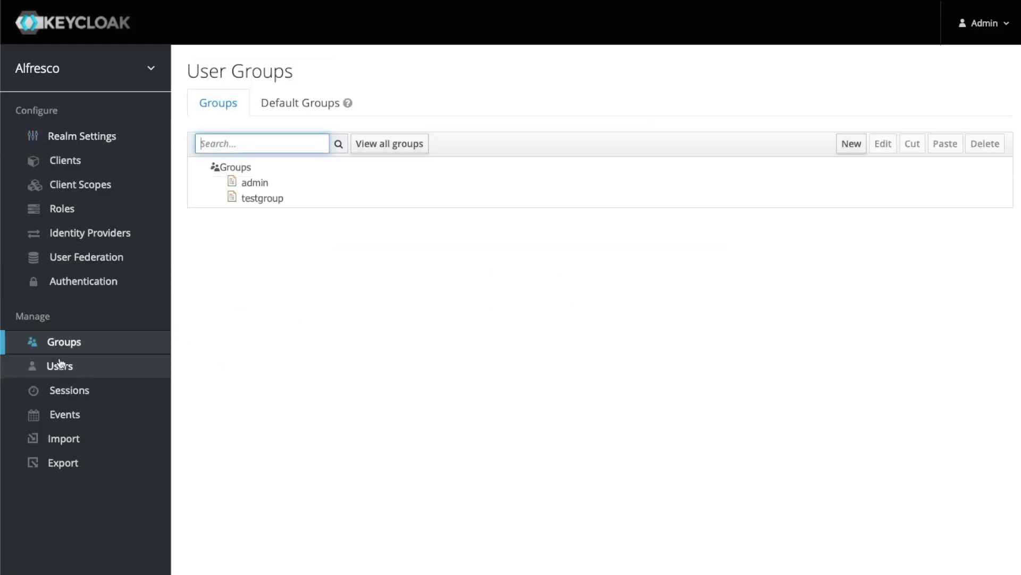
left_click(69, 367)
left_click(397, 145)
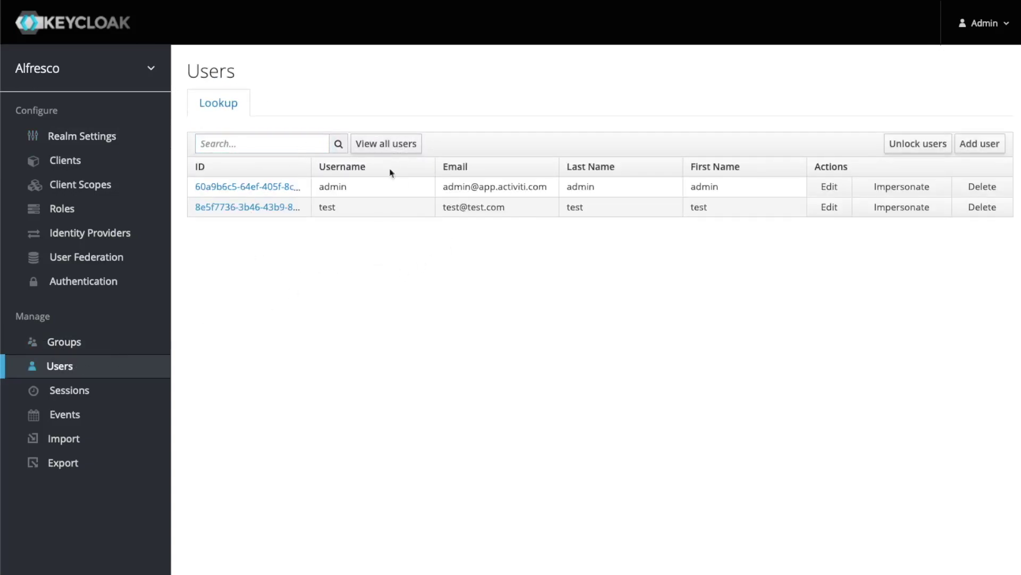
double_click(324, 207)
left_click(361, 248)
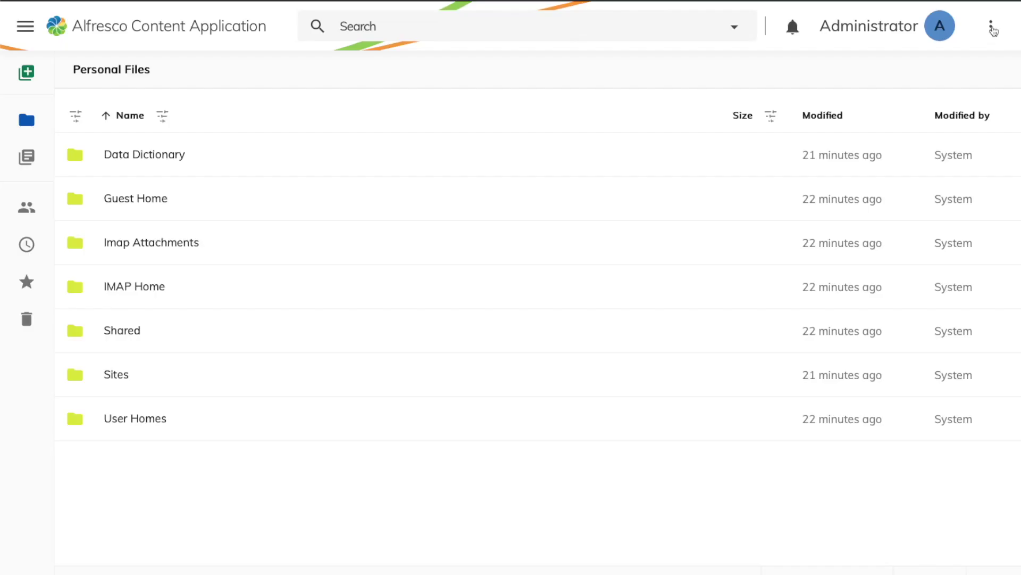
- Sign the Administrator out of ACA and sign back in as user test with its password
left_click(991, 25)
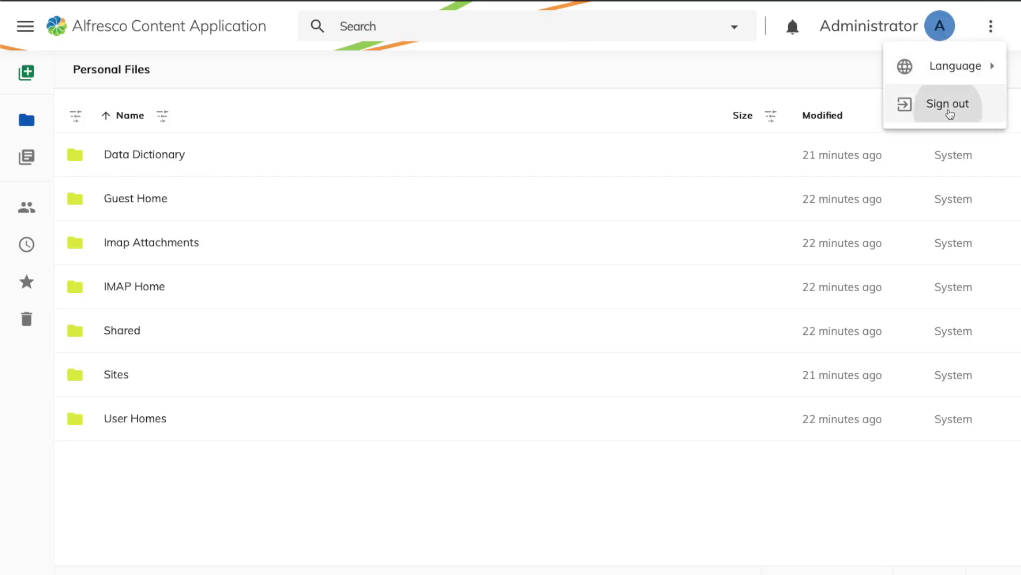
left_click(948, 112)
left_click(453, 257)
type("test")
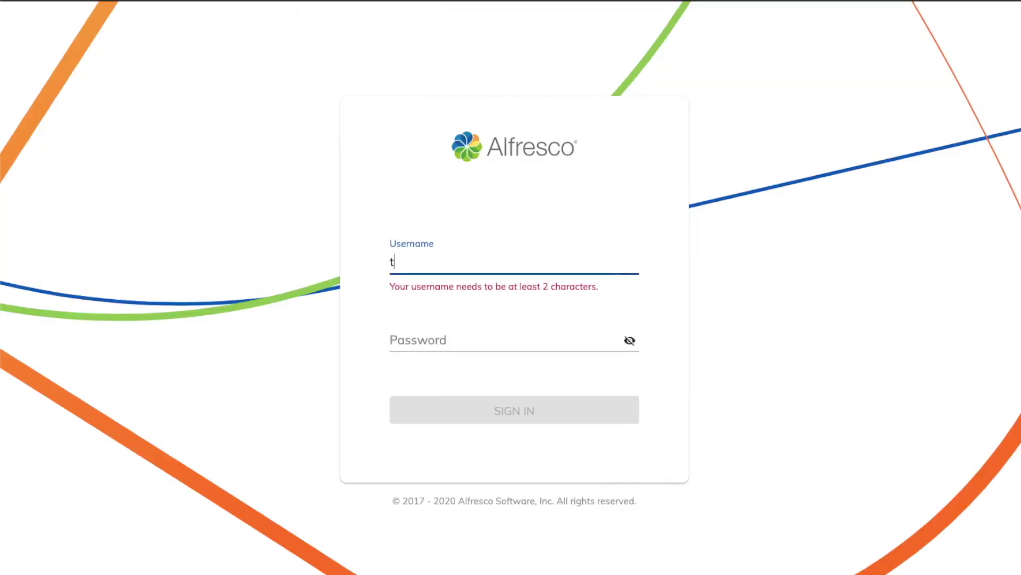
key("Tab")
type("test1")
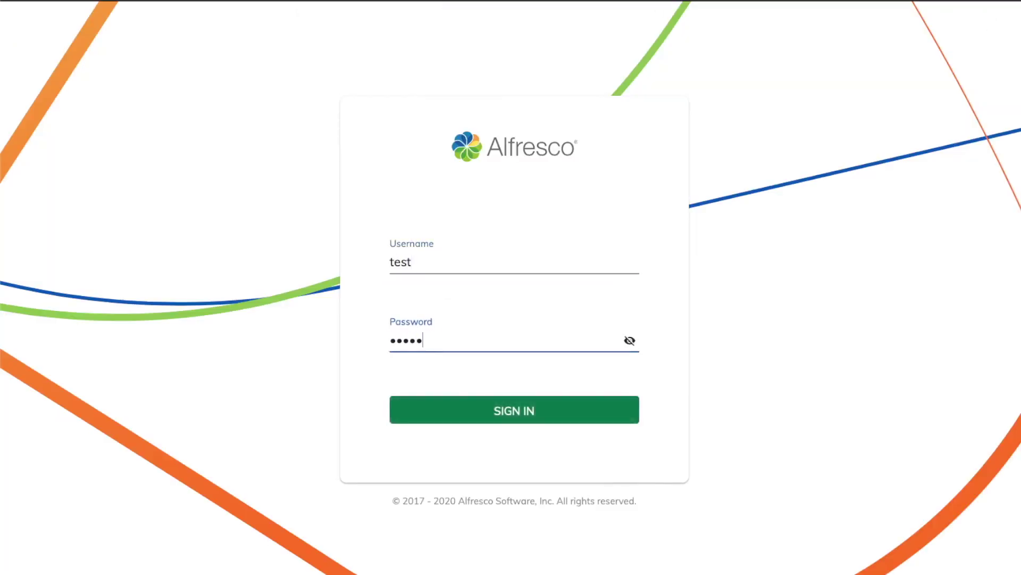
left_click(564, 415)
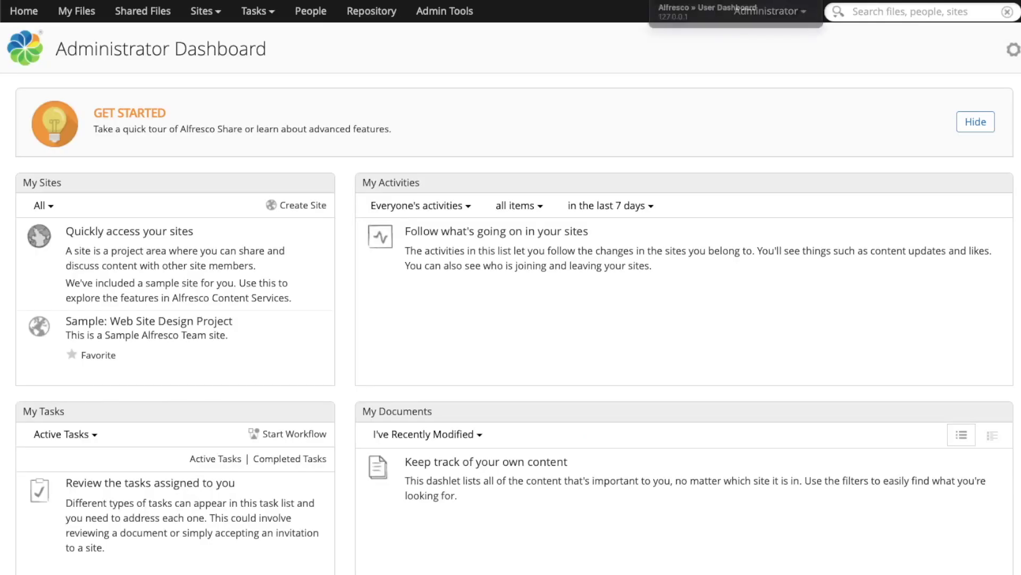
- Log the Administrator out of Share and log in as user test with its password
left_click(768, 12)
left_click(773, 183)
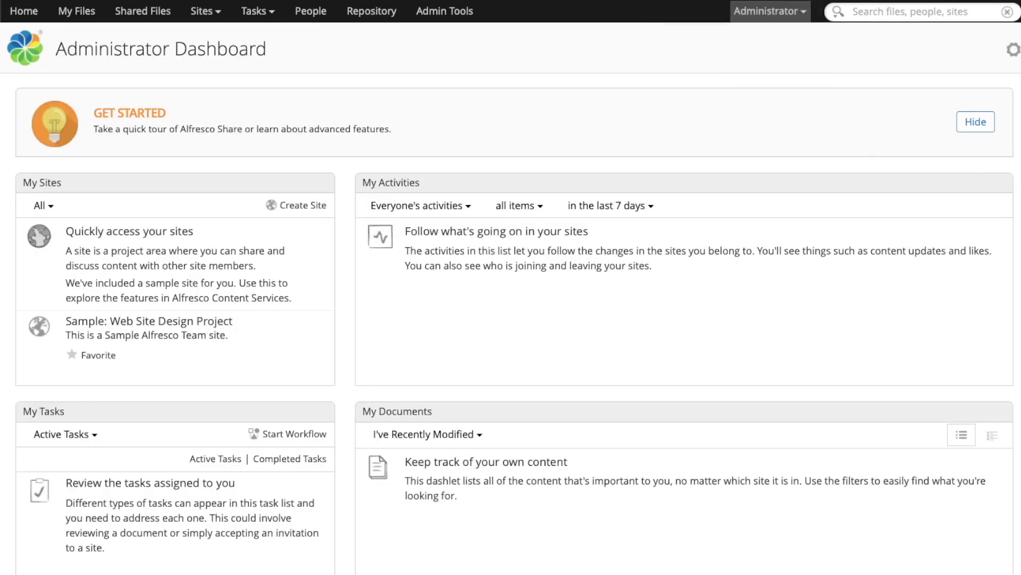
type("ad")
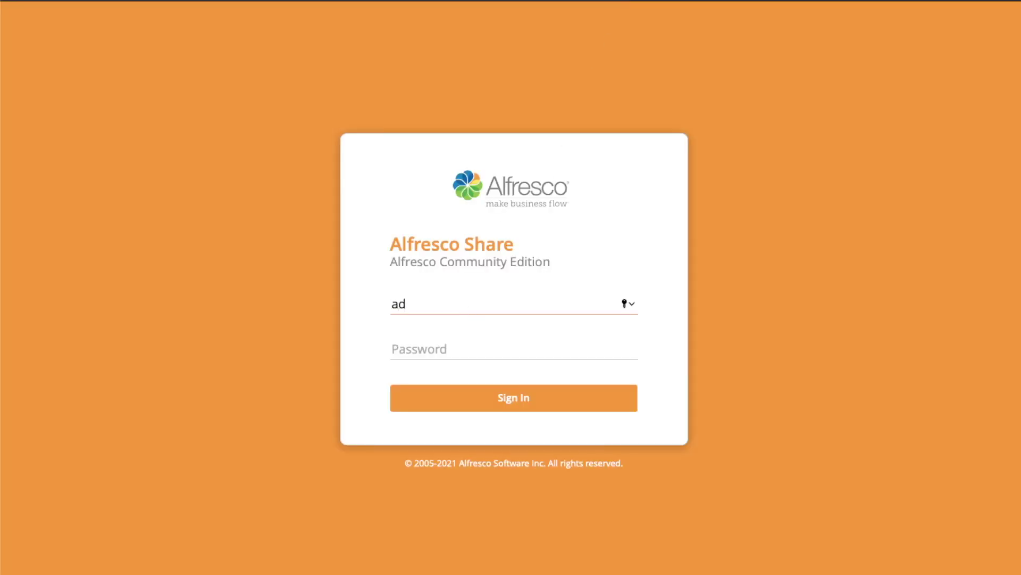
key("BackSpace")
key("BackSpace")
type("test")
key("Tab")
type("test1")
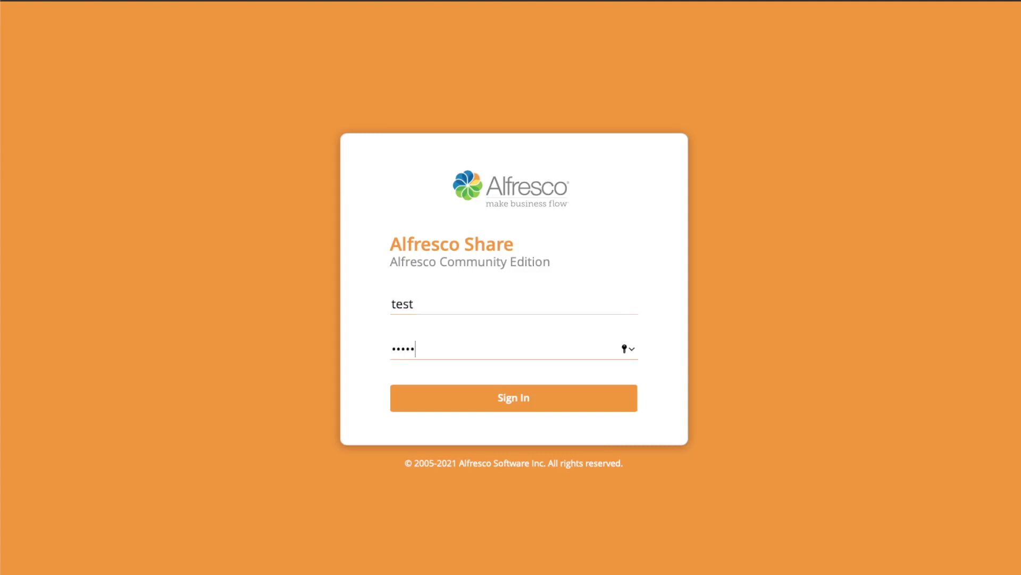
left_click(509, 400)
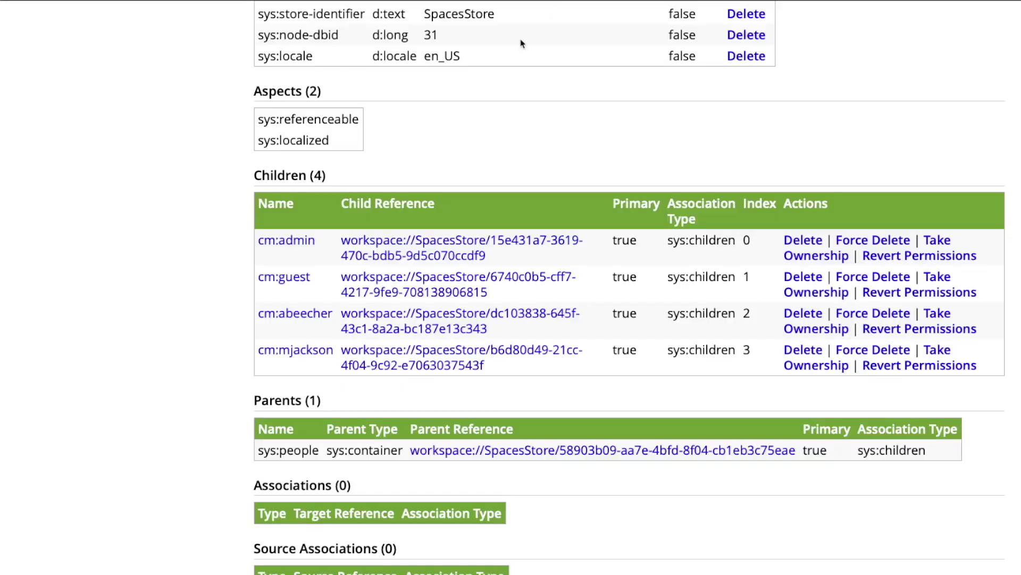
- Go up to the people container's parent node and back into sys:people to refresh its children
scroll(521, 44, "up", 10)
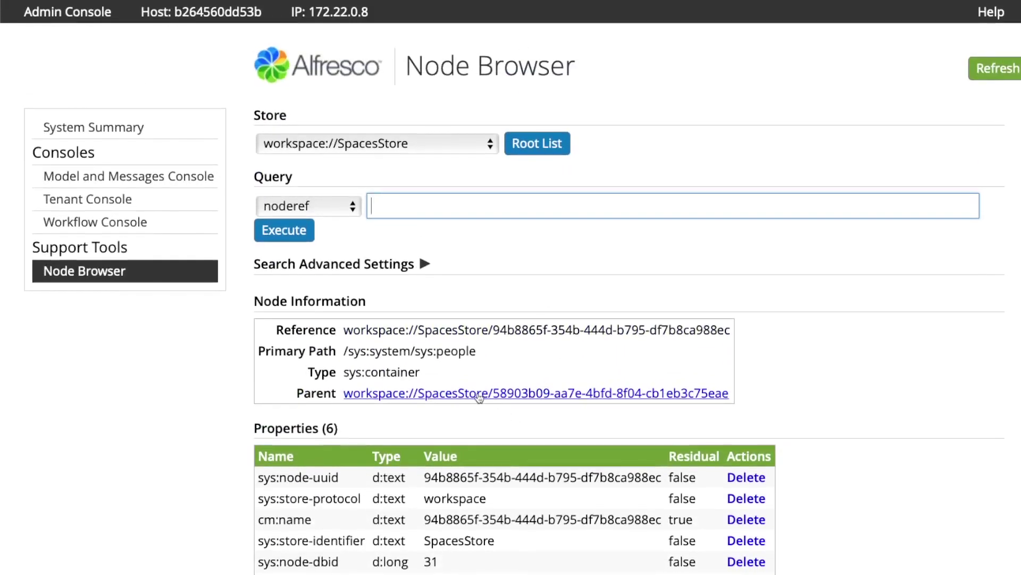
left_click(479, 394)
scroll(505, 377, "down", 5)
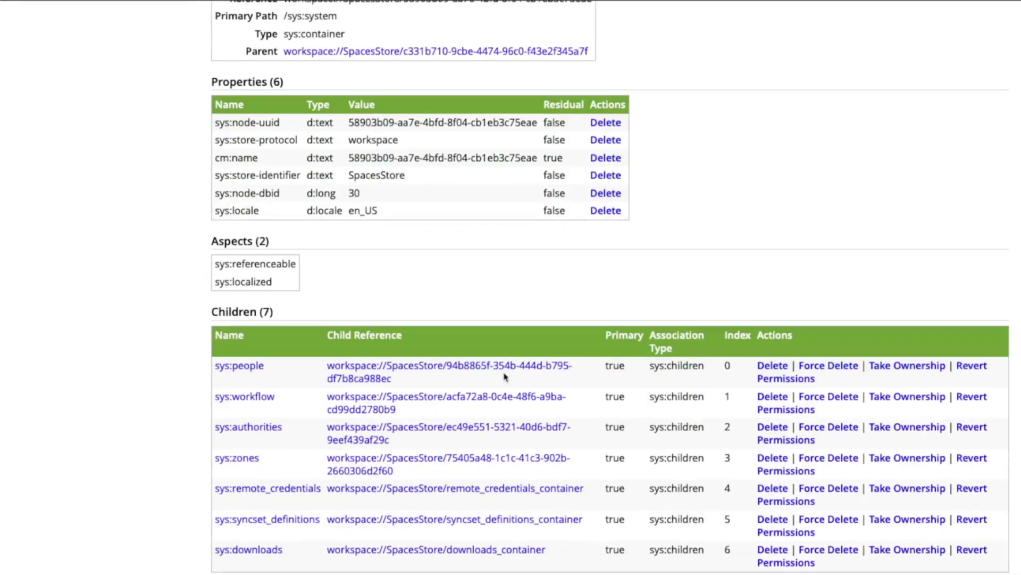
left_click(249, 368)
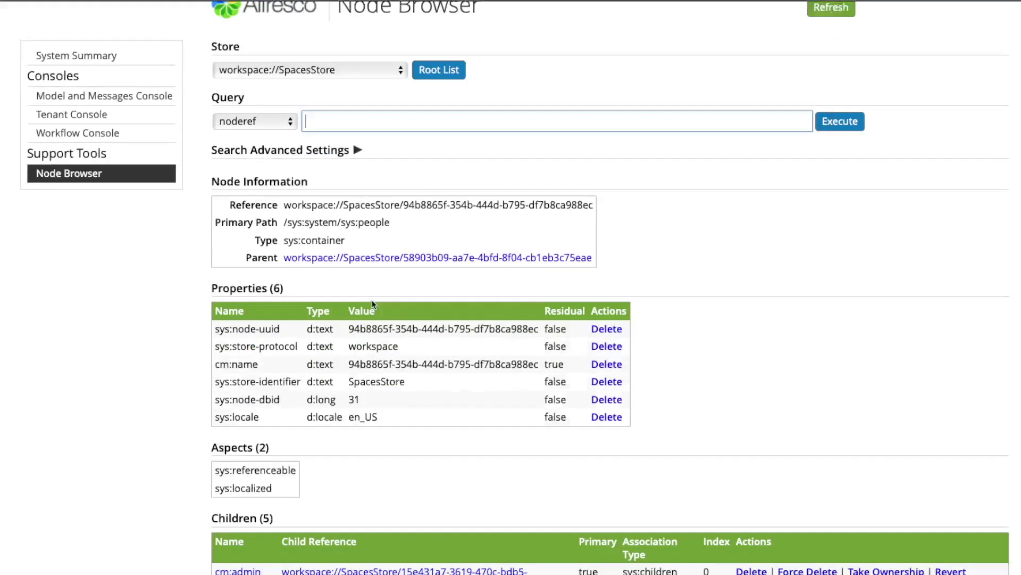
scroll(372, 303, "down", 5)
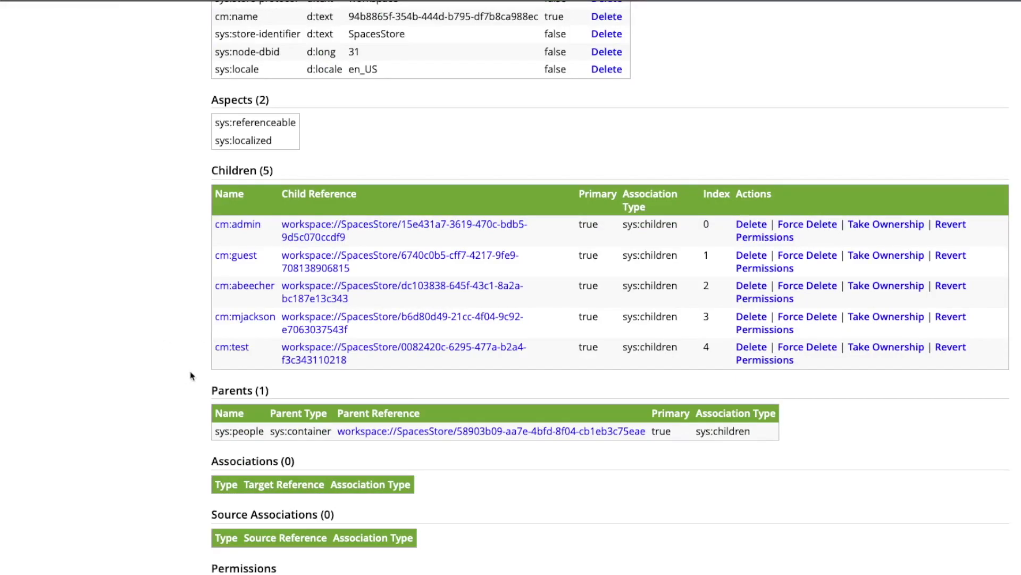
- Open the new cm:test person node and review its properties, including userName test and home folder
left_click(228, 352)
scroll(410, 371, "down", 4)
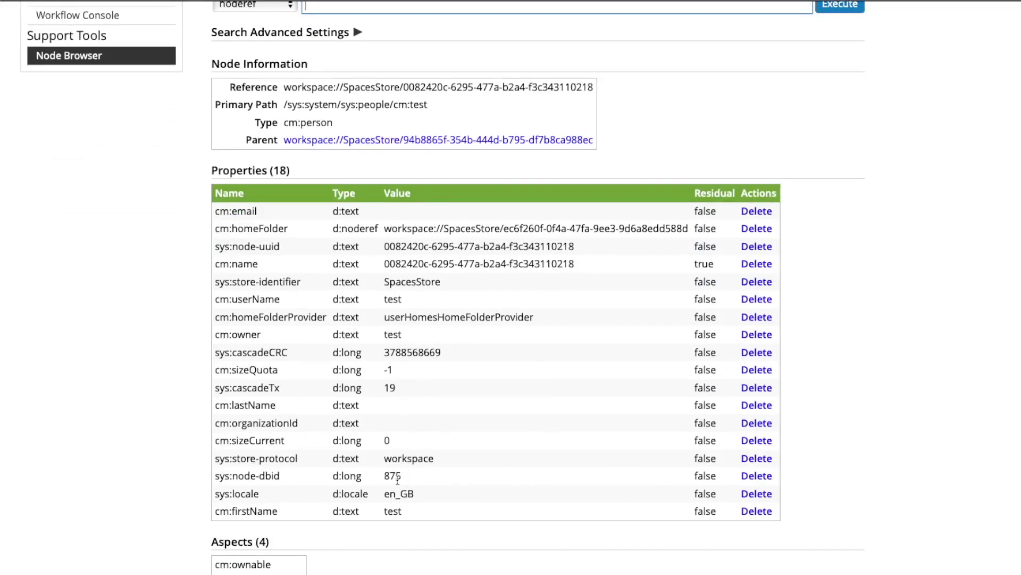
scroll(425, 418, "down", 5)
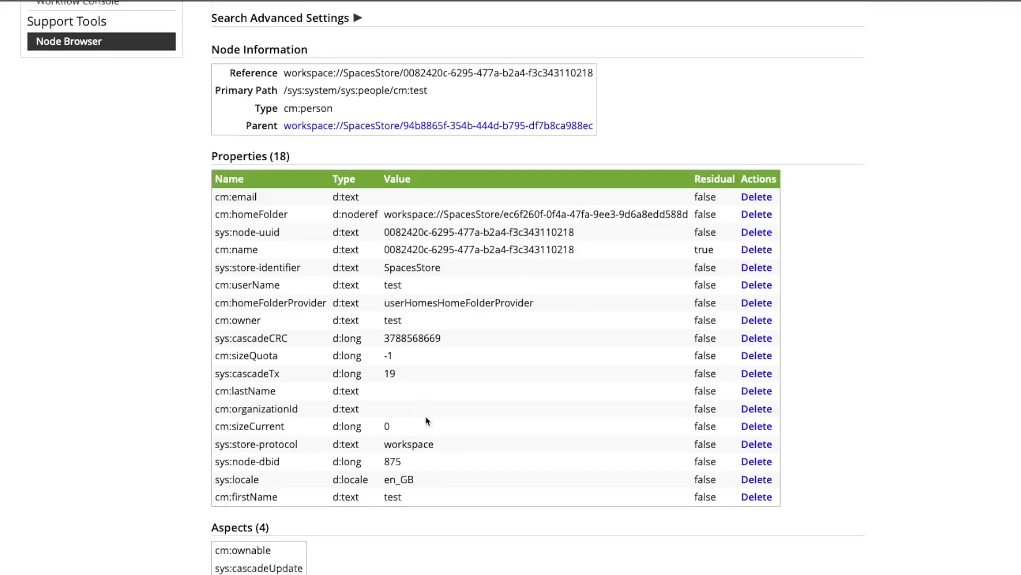
scroll(427, 416, "down", 1)
scroll(426, 418, "up", 4)
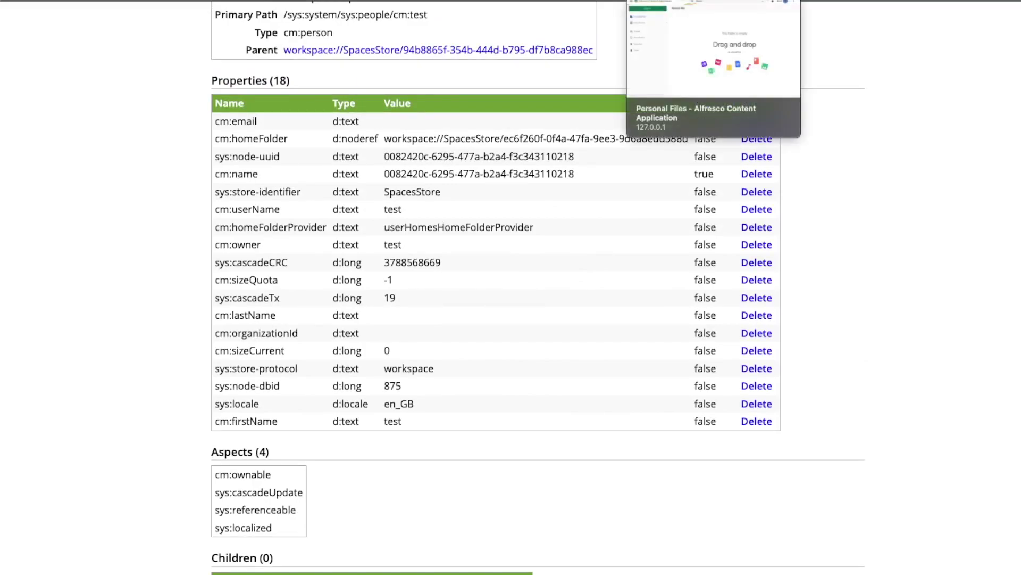
key("ctrl+Tab")
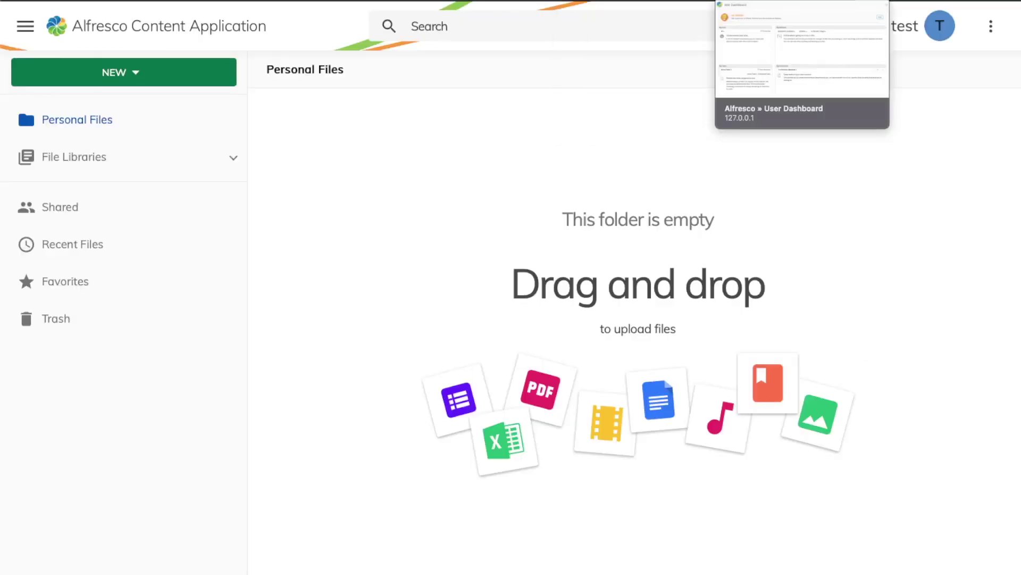
- Open the test user in Keycloak and view its Attributes, Credentials and Role Mappings
key("ctrl+Tab")
key("ctrl+Tab")
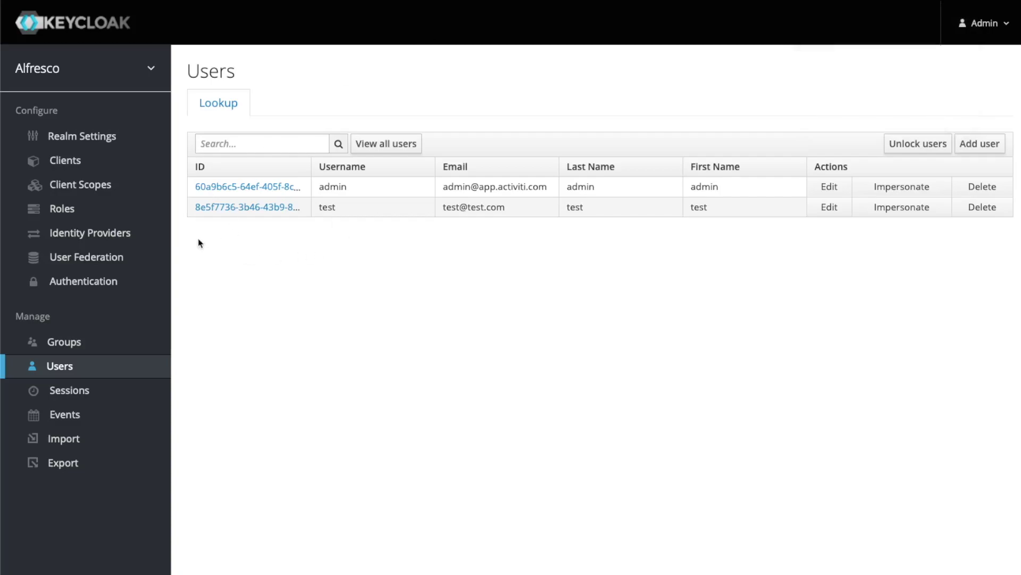
left_click(85, 342)
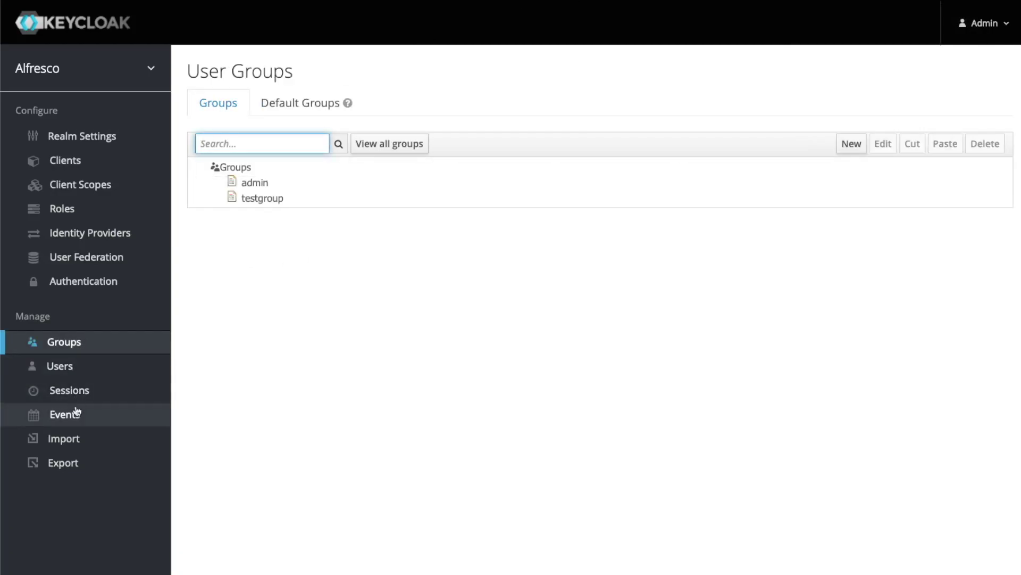
left_click(85, 365)
left_click(288, 212)
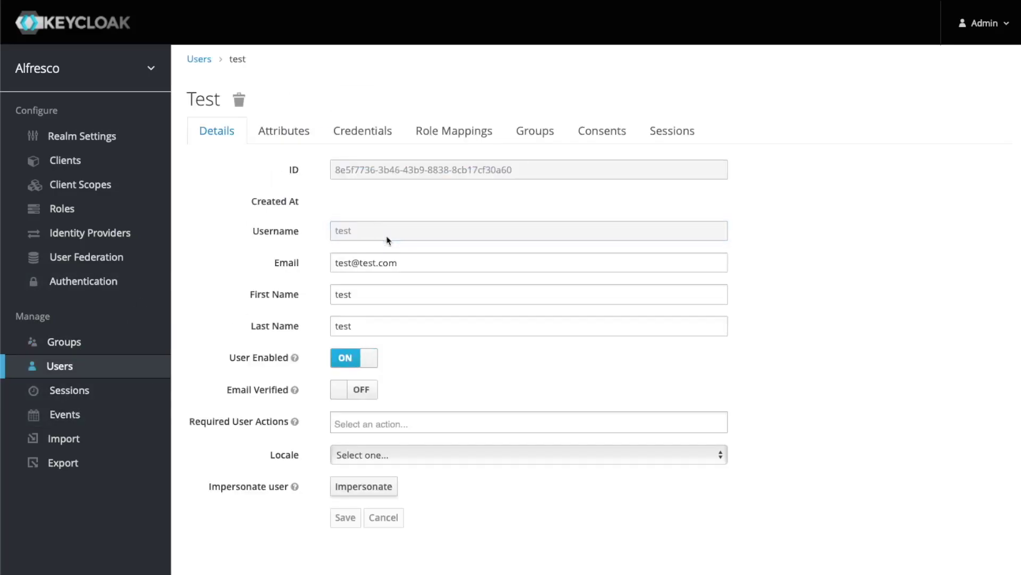
left_click(275, 135)
left_click(361, 138)
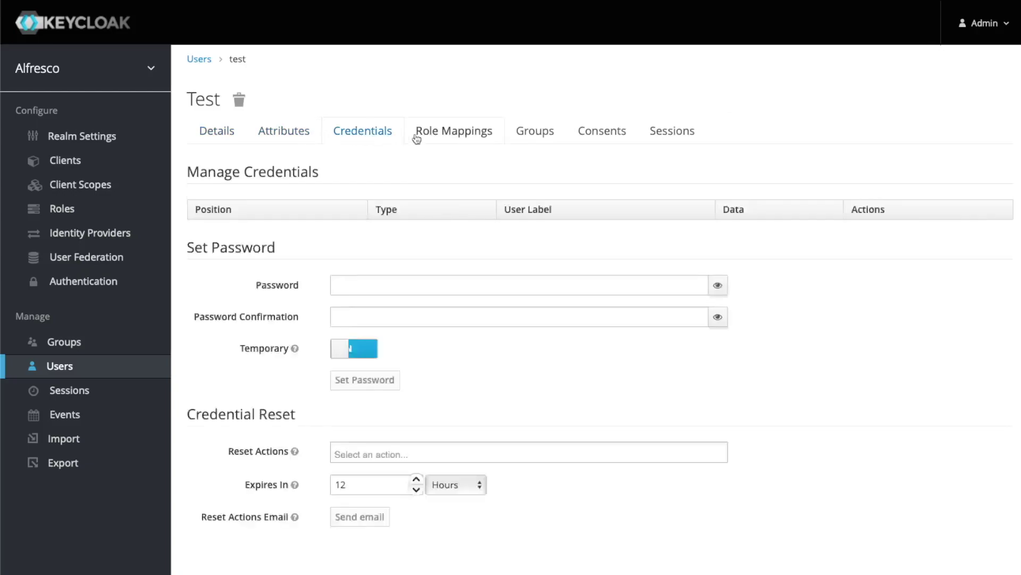
left_click(452, 133)
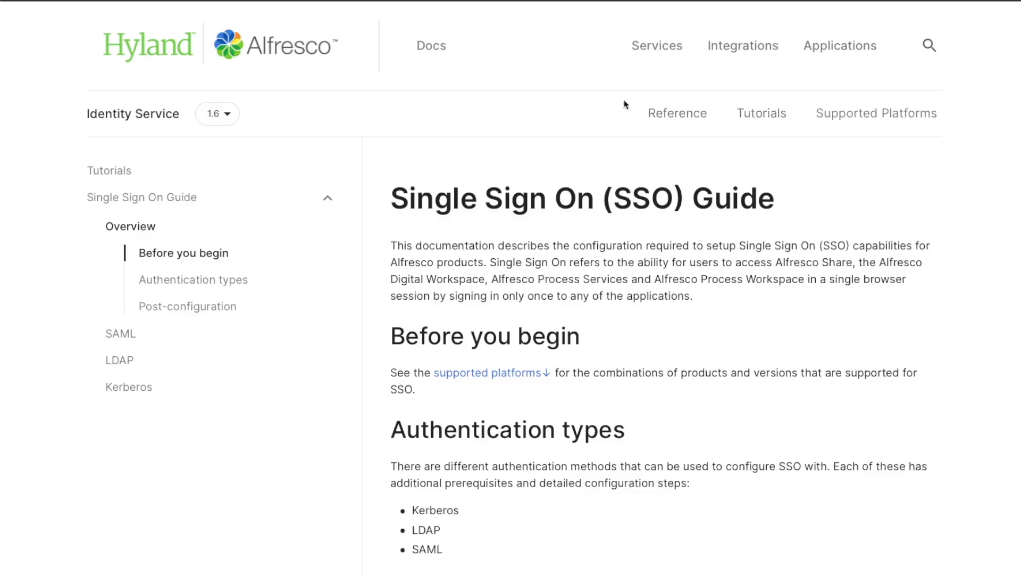
- Browse the SAML configuration page, then return to the SSO Guide overview
left_click(125, 335)
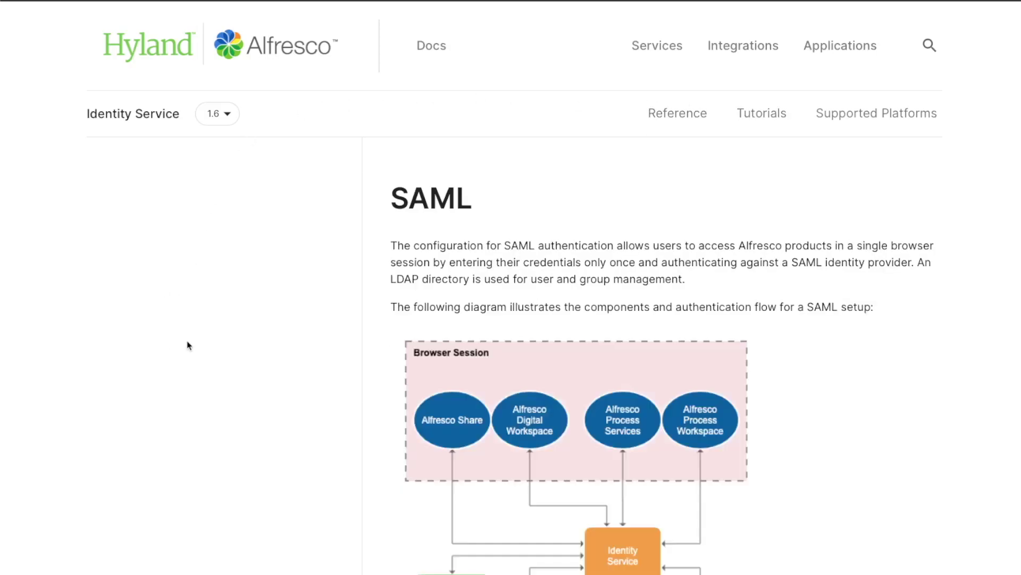
scroll(317, 312, "down", 6)
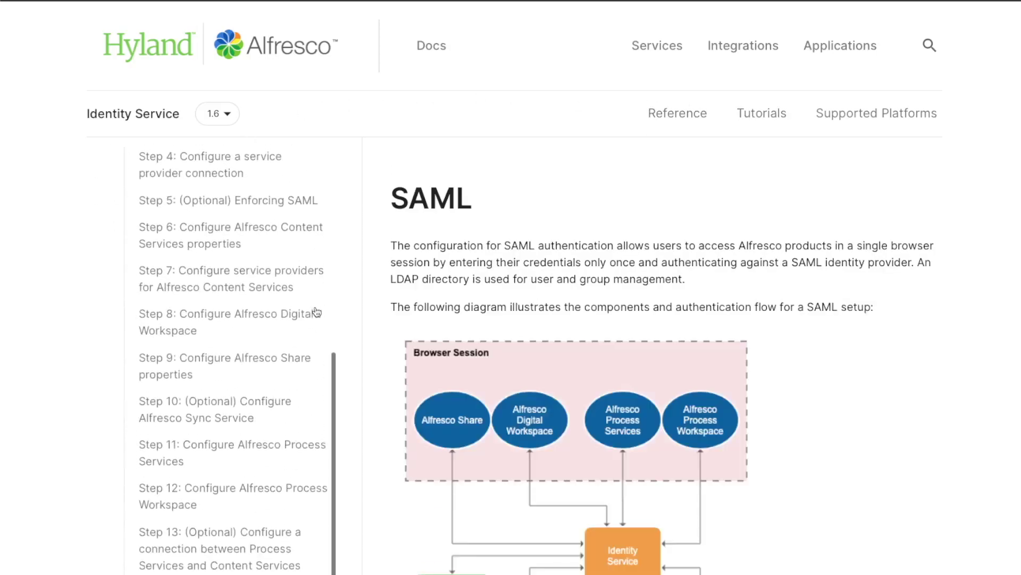
scroll(273, 297, "up", 6)
left_click(113, 257)
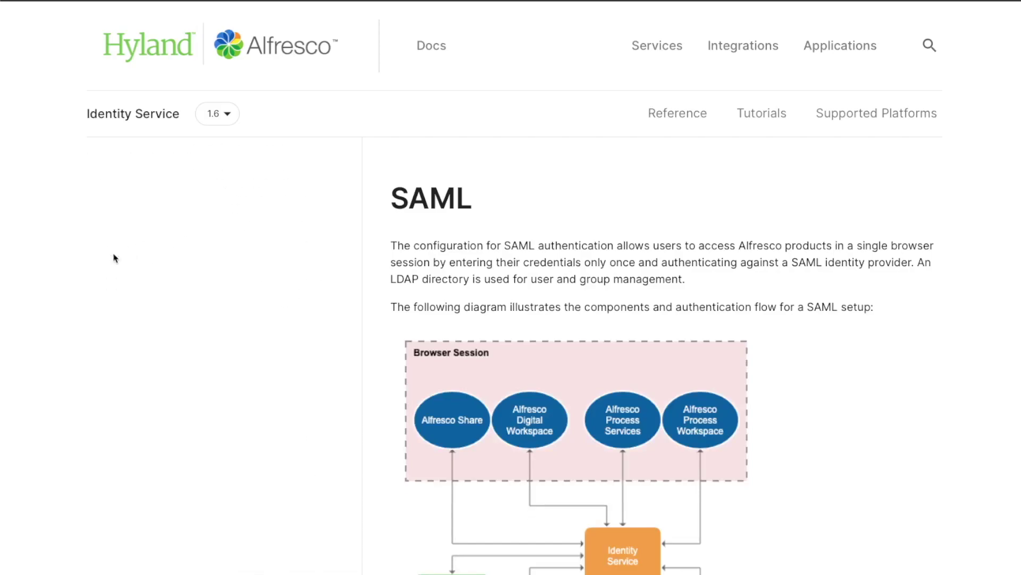
left_click(143, 202)
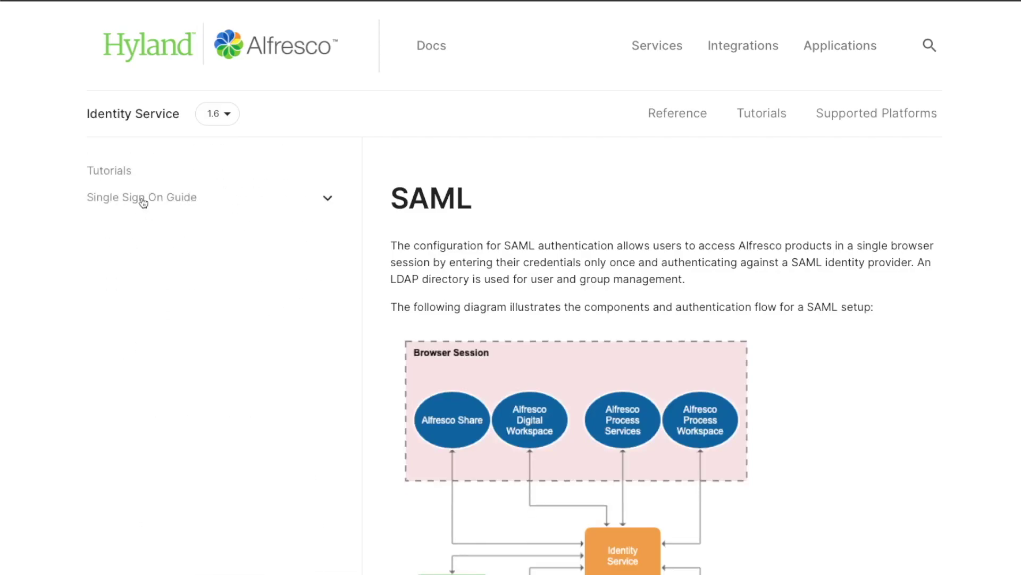
left_click(144, 203)
left_click(128, 228)
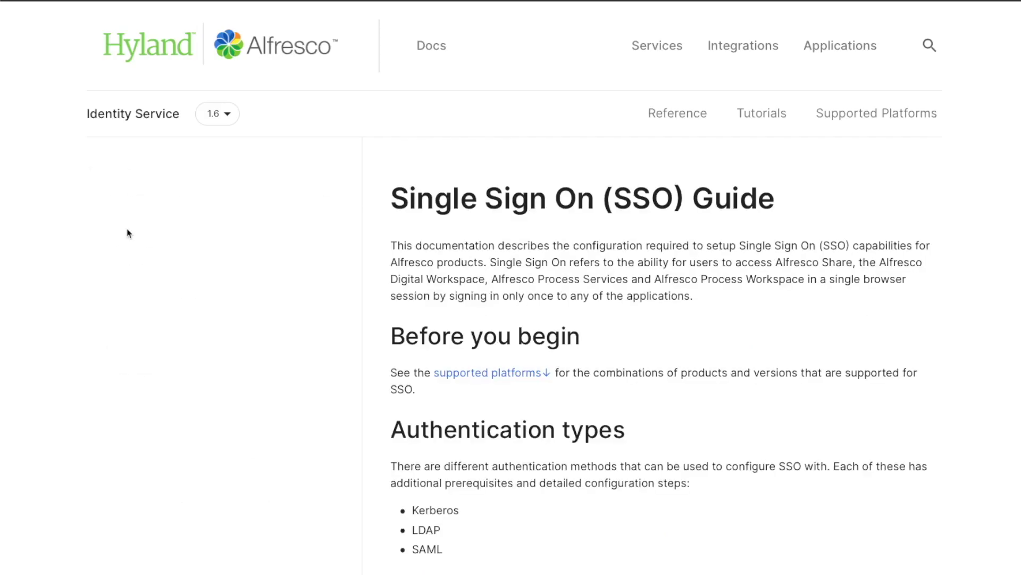
- View the LDAP configuration page, return to the overview, and open the Kerberos page
left_click(119, 360)
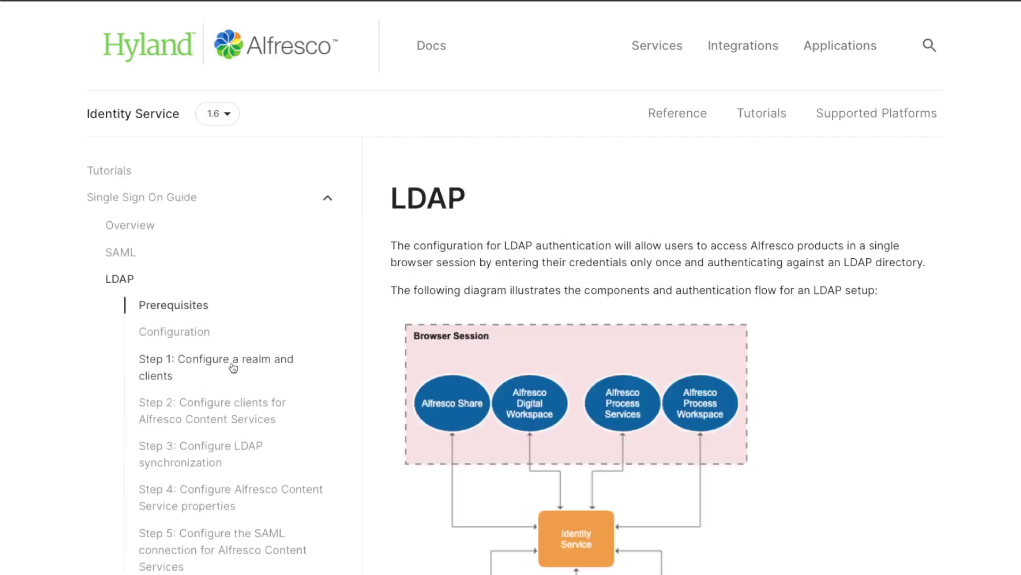
left_click(181, 201)
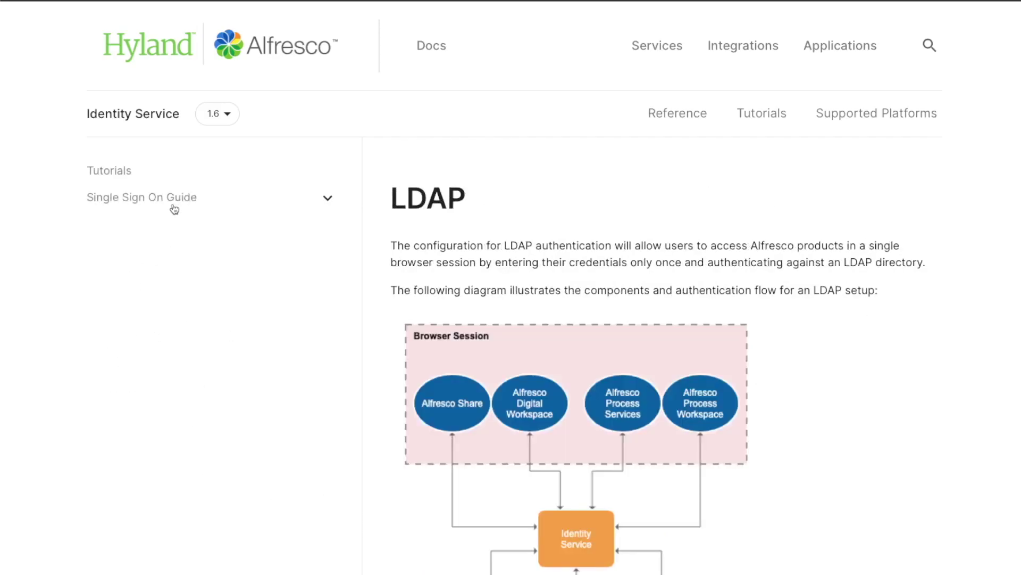
left_click(181, 199)
left_click(137, 224)
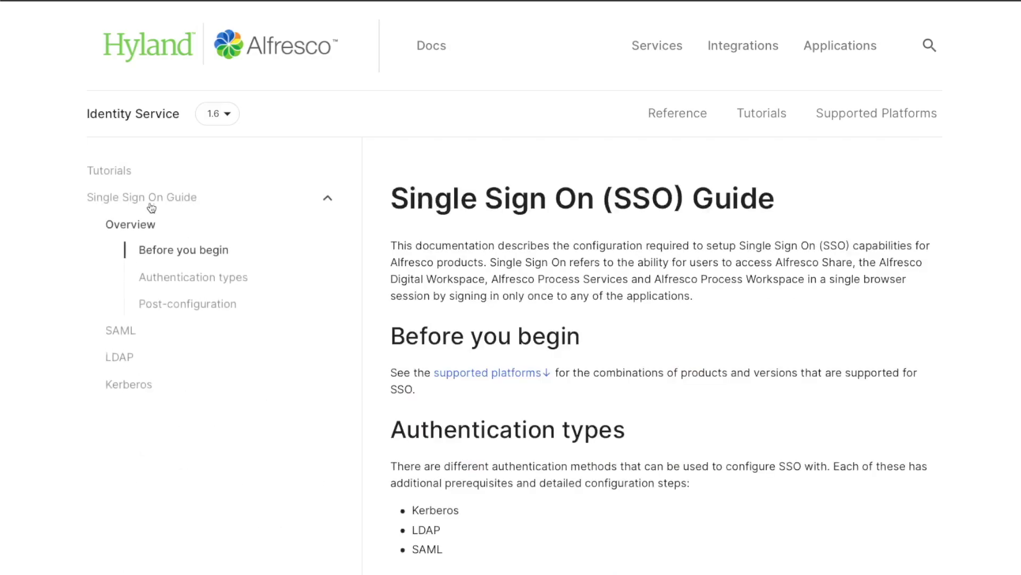
left_click(127, 387)
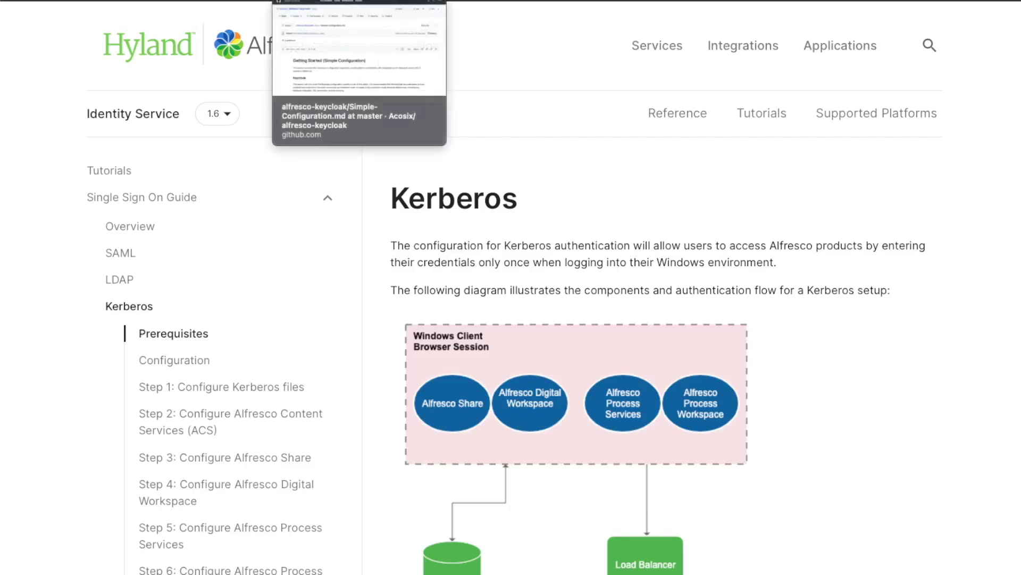
left_click(453, 1)
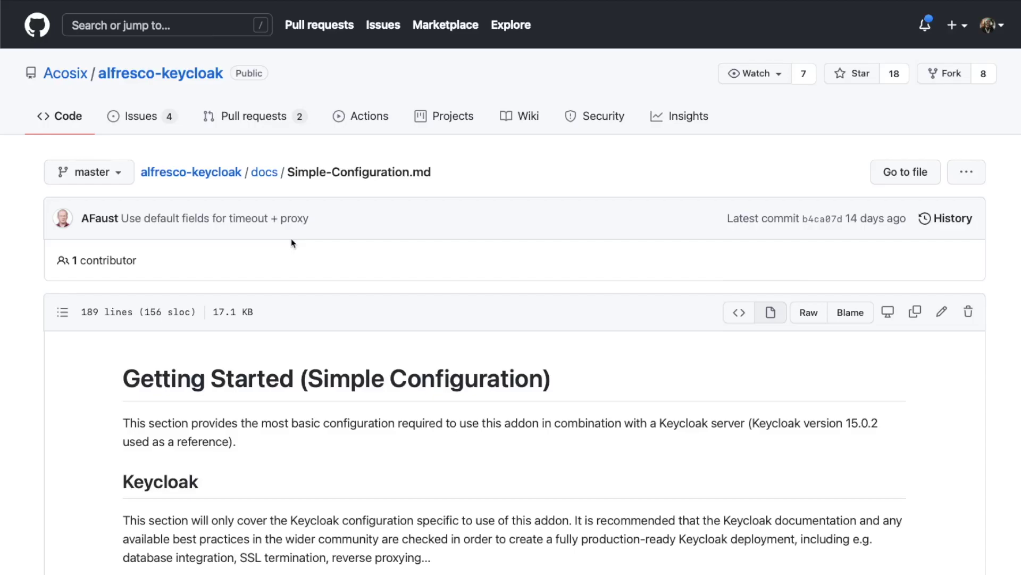
- Scroll through Simple-Configuration.md's client setup, roles/groups mapping and keycloak property table, then back up
scroll(291, 243, "down", 15)
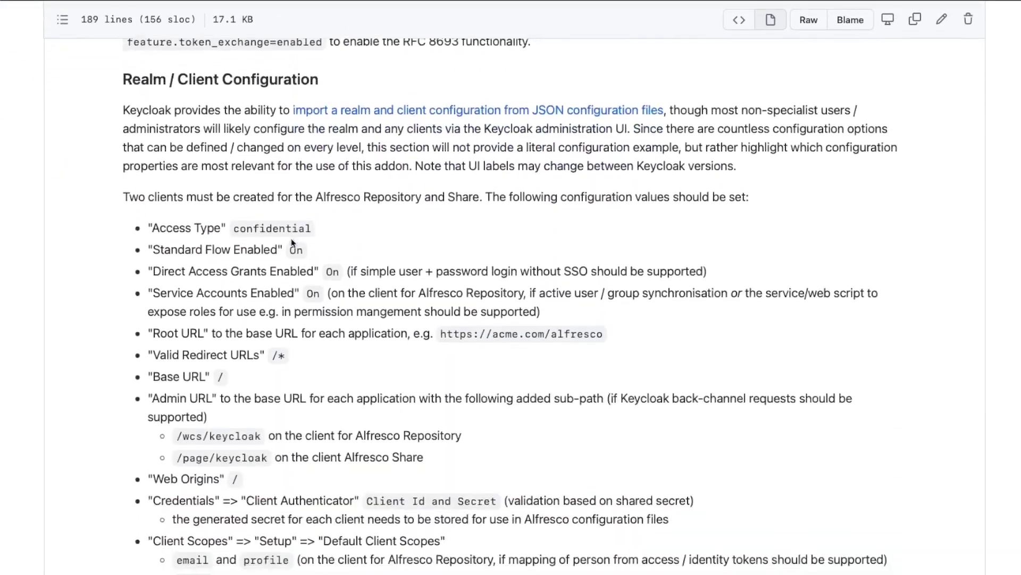
scroll(291, 243, "down", 16)
scroll(291, 240, "down", 6)
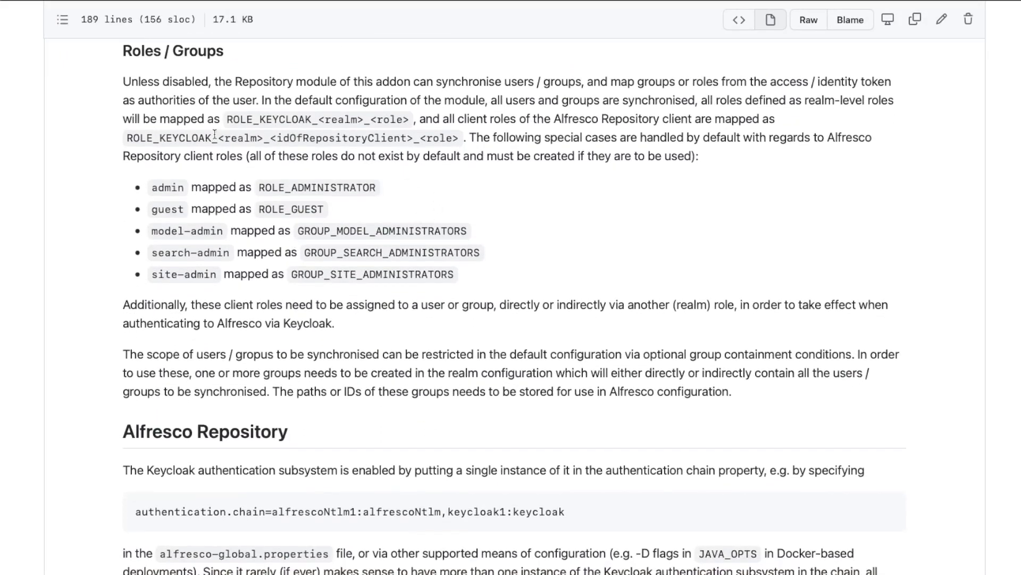
scroll(240, 204, "up", 7)
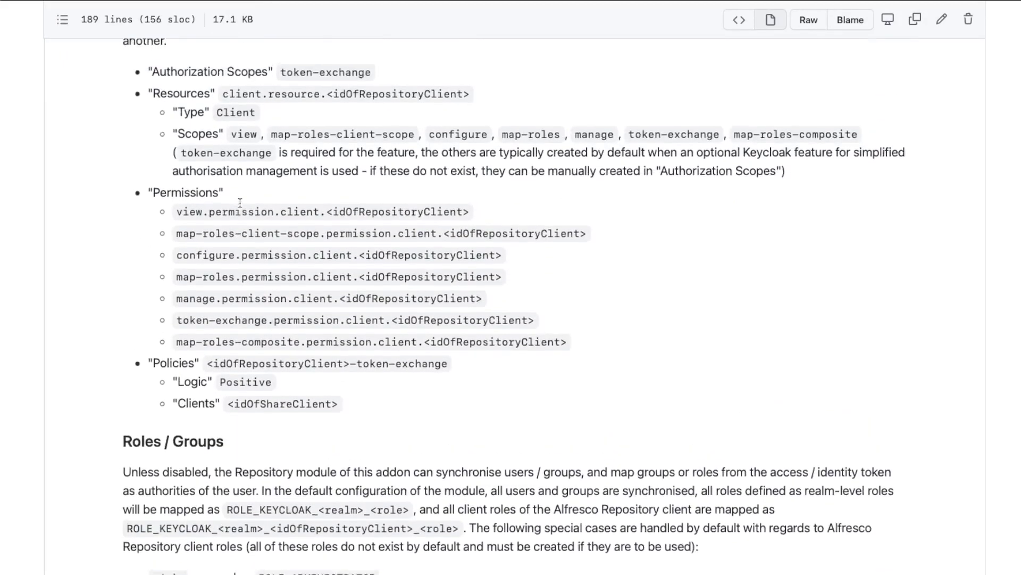
scroll(240, 203, "down", 16)
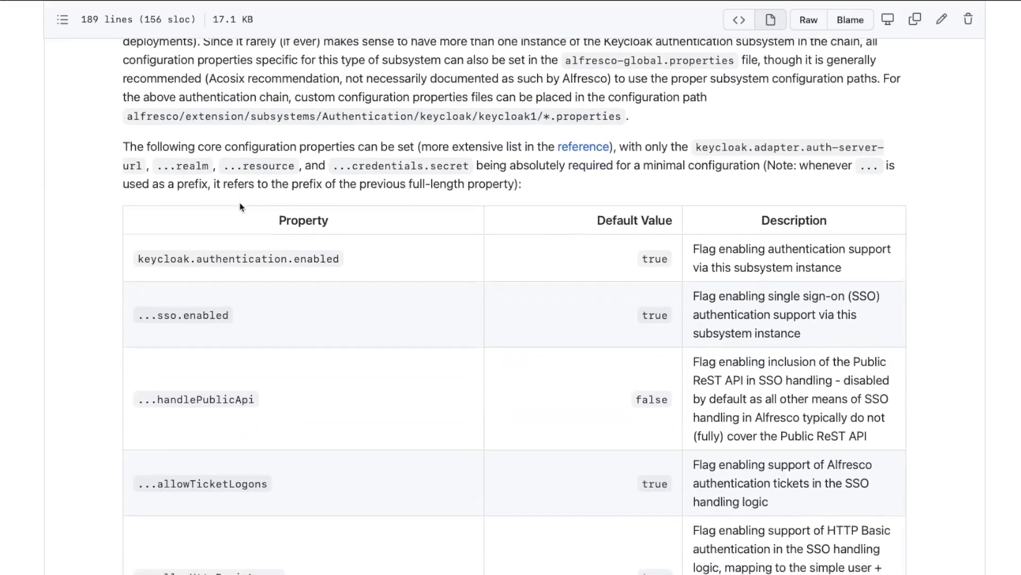
scroll(240, 207, "down", 20)
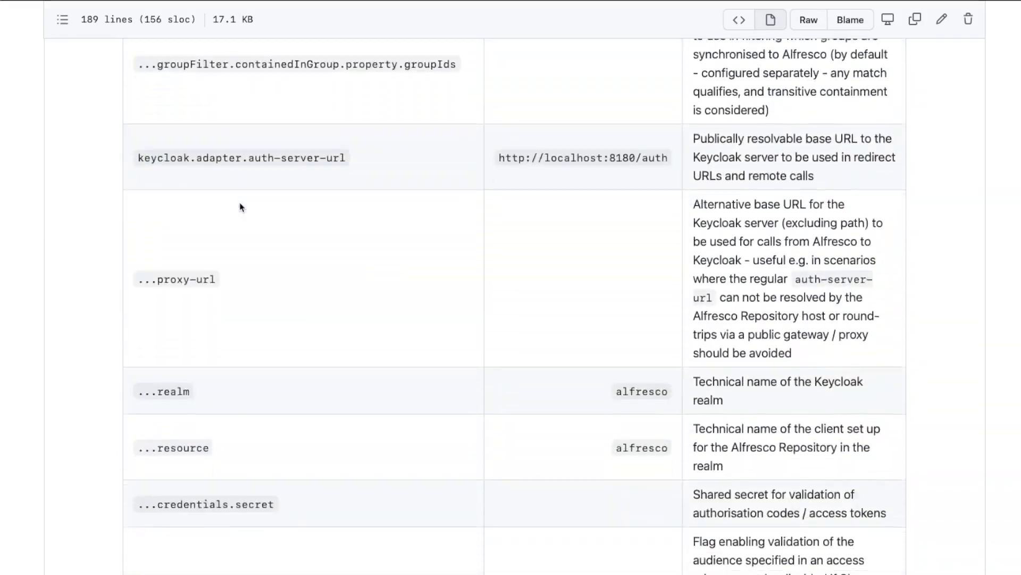
scroll(240, 207, "down", 2)
scroll(240, 207, "up", 20)
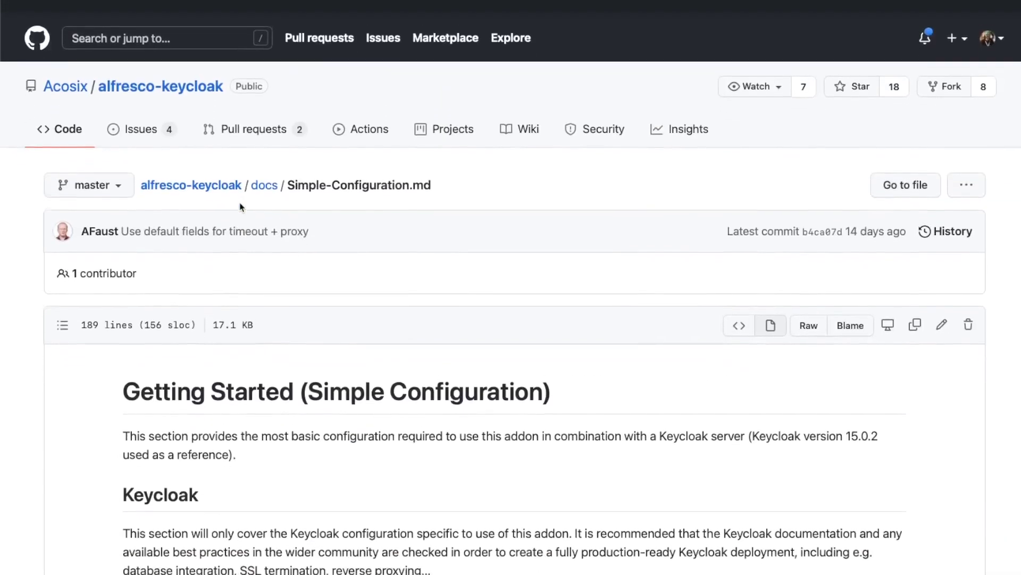